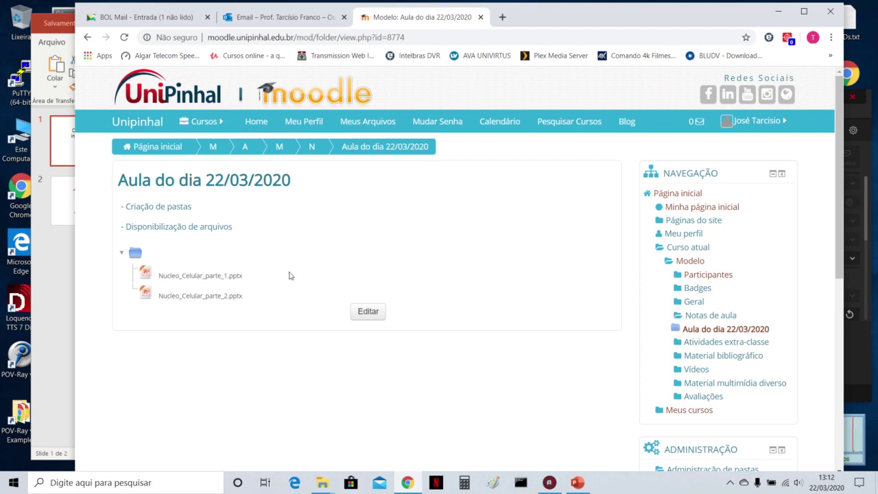
# - Download Nucleo_Celular_parte_1.pptx from the lesson folder, check it in the Downloads folder, and dismiss the download notice
pyautogui.click(216, 277)
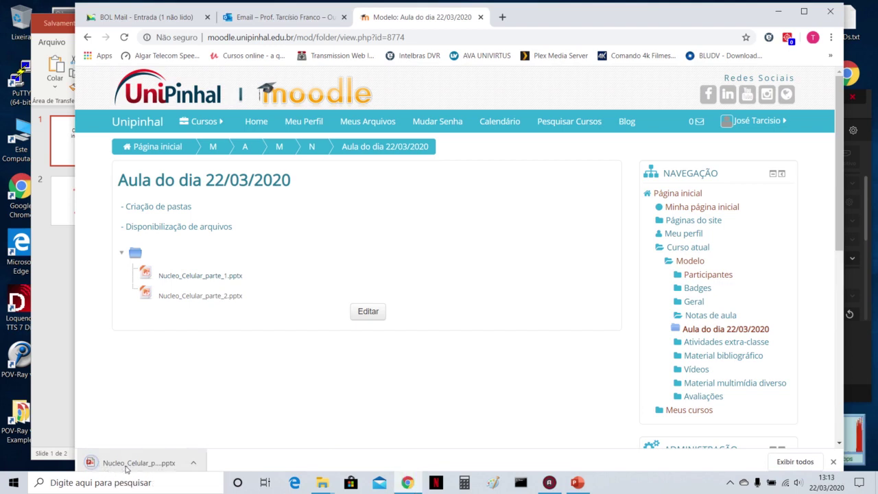
pyautogui.click(194, 462)
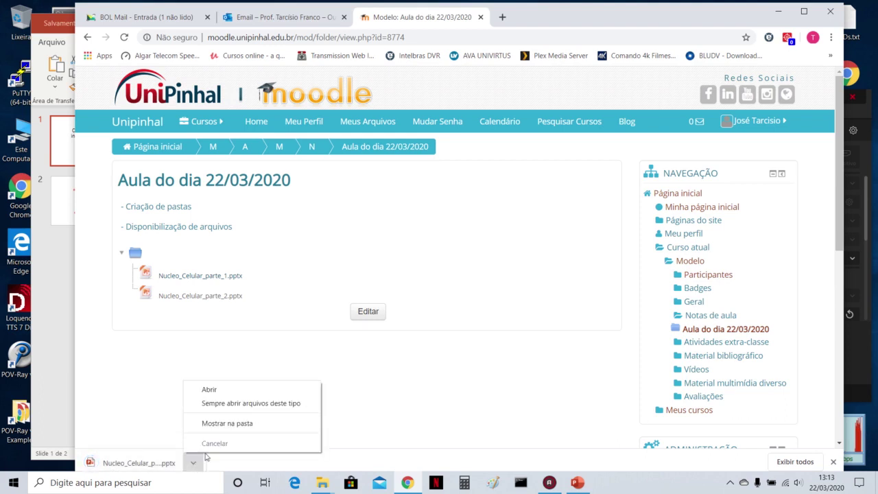
pyautogui.click(239, 423)
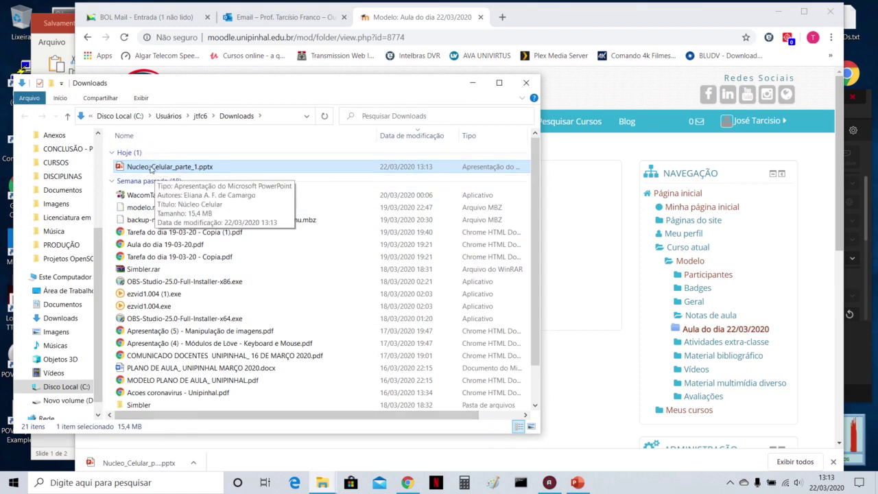
pyautogui.click(526, 83)
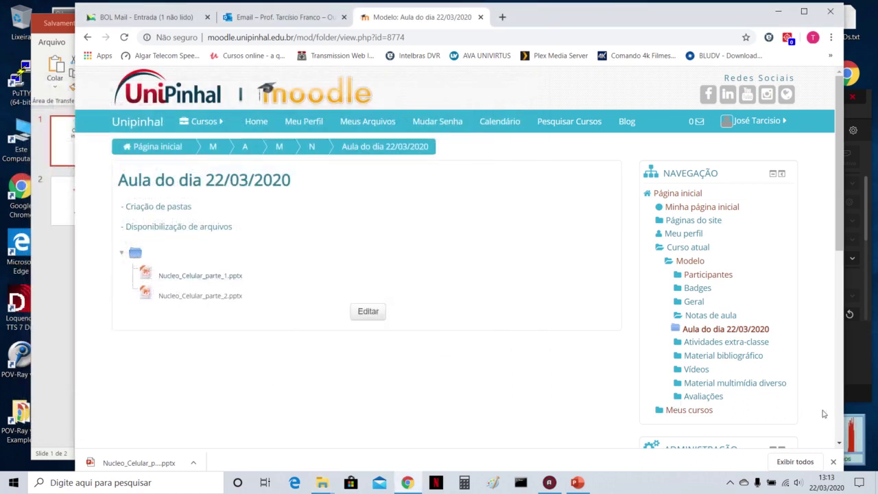
pyautogui.click(833, 462)
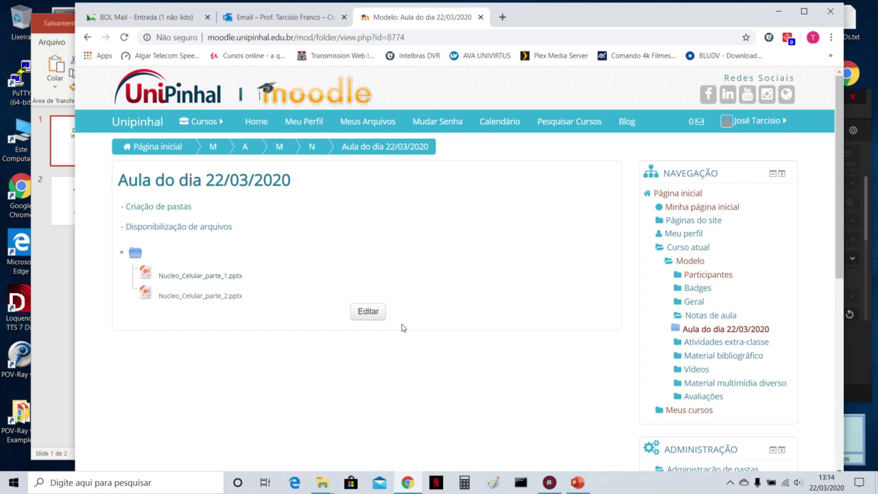
# - Edit the Aula do dia 22/03/2020 folder and delete Nucleo_Celular_parte_1.pptx from its files
pyautogui.click(369, 313)
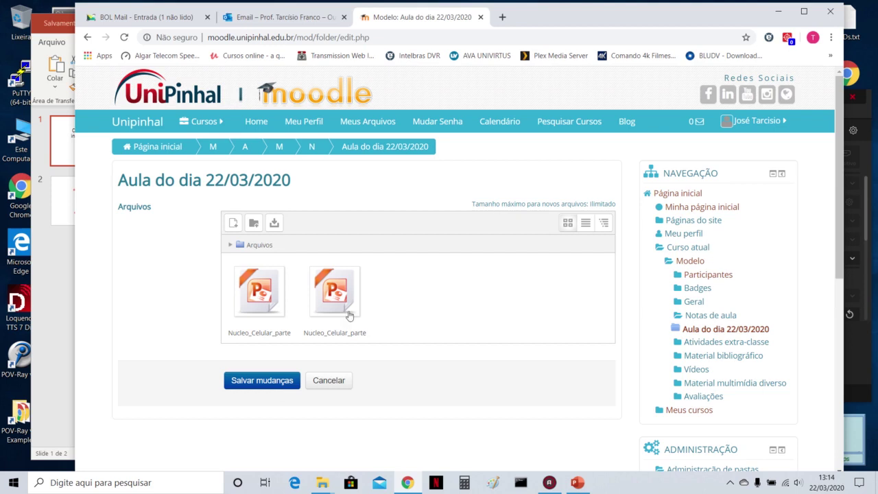
pyautogui.click(267, 307)
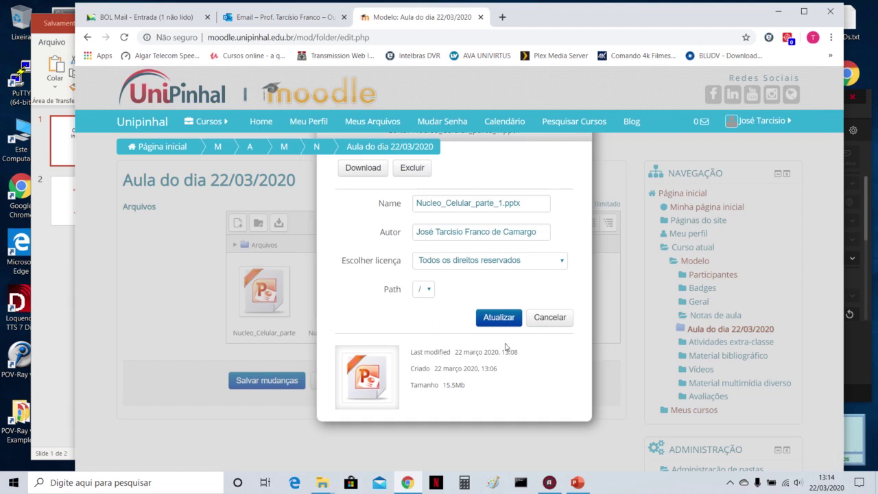
pyautogui.click(549, 317)
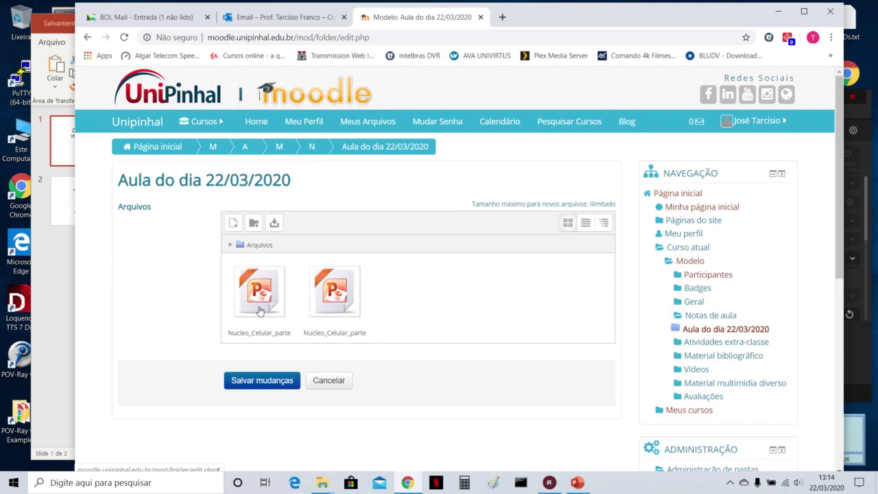
pyautogui.click(260, 310)
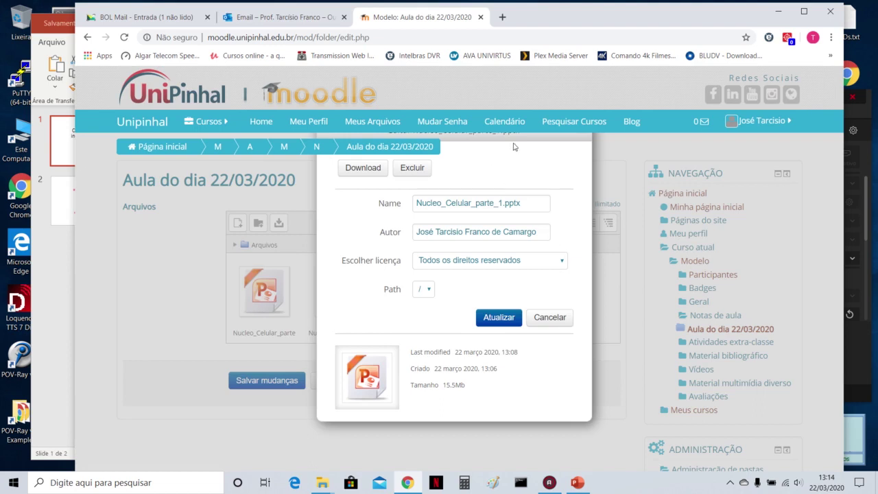
pyautogui.moveTo(524, 138); pyautogui.dragTo(586, 179)
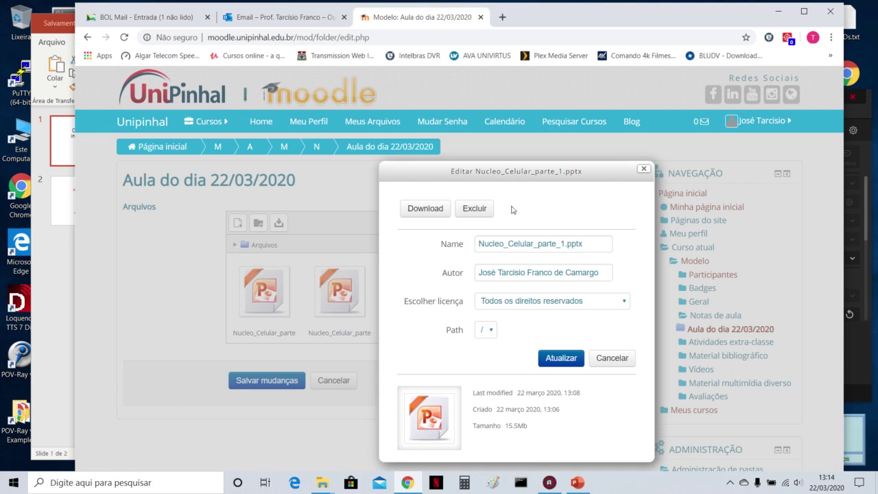
pyautogui.click(483, 215)
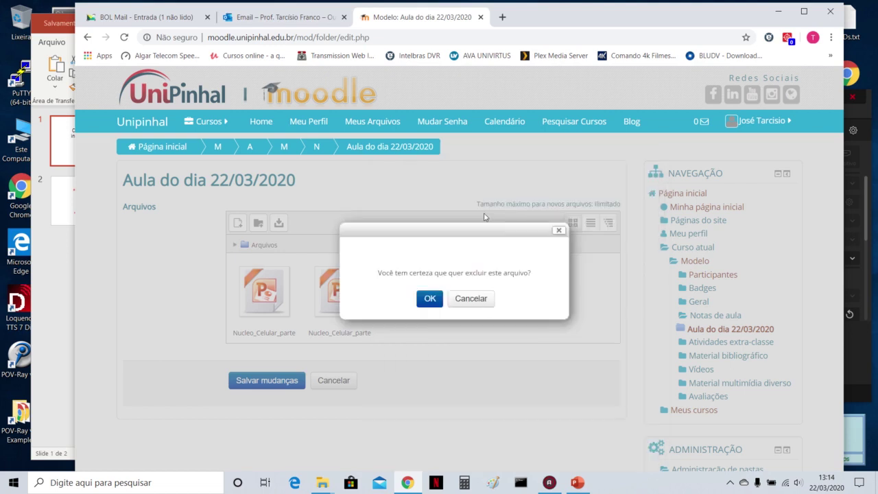
pyautogui.click(430, 305)
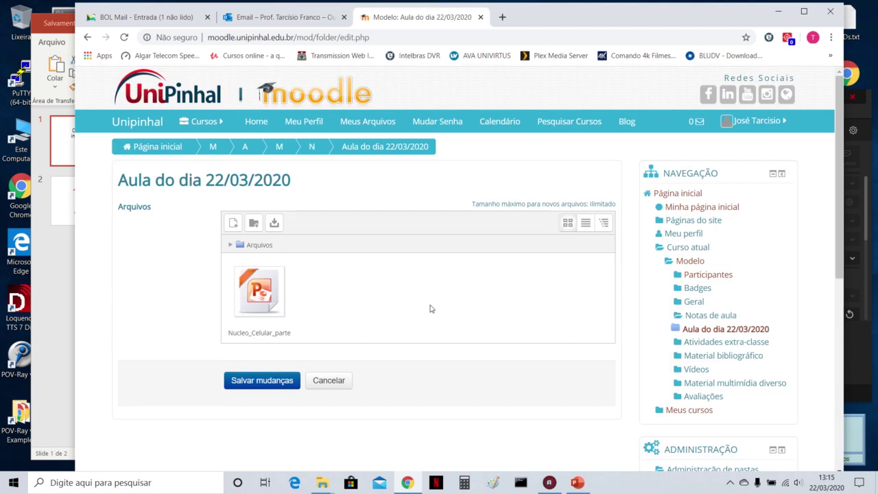
# - Try to upload Nucleo_Celular.pptx from the local test folder to the Aula do dia 22/03/2020 file area
pyautogui.click(321, 483)
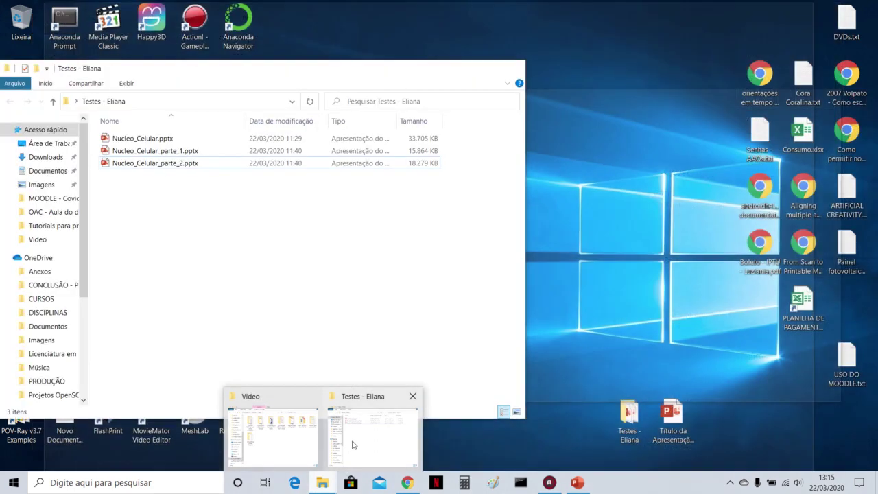
pyautogui.click(352, 442)
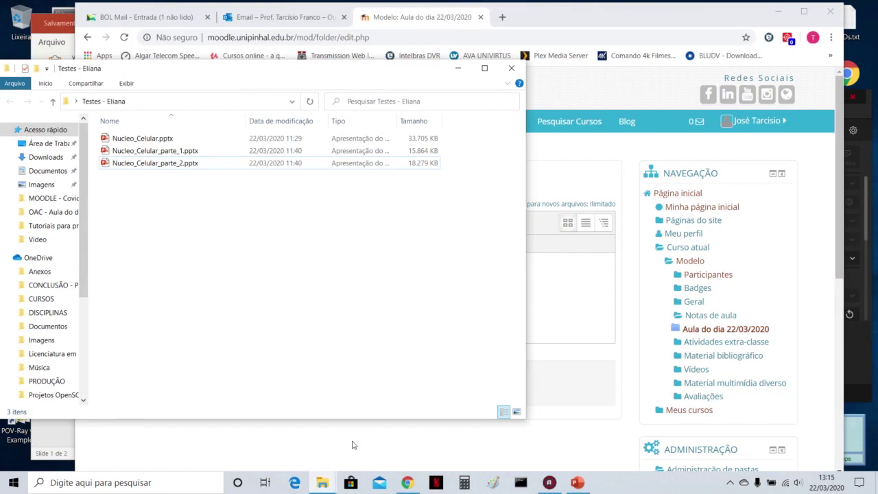
pyautogui.click(139, 140)
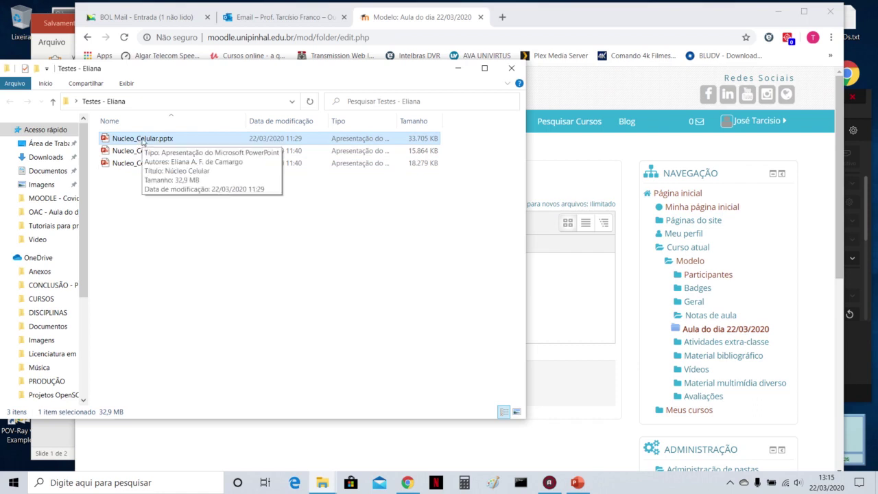
pyautogui.moveTo(143, 142); pyautogui.dragTo(544, 306)
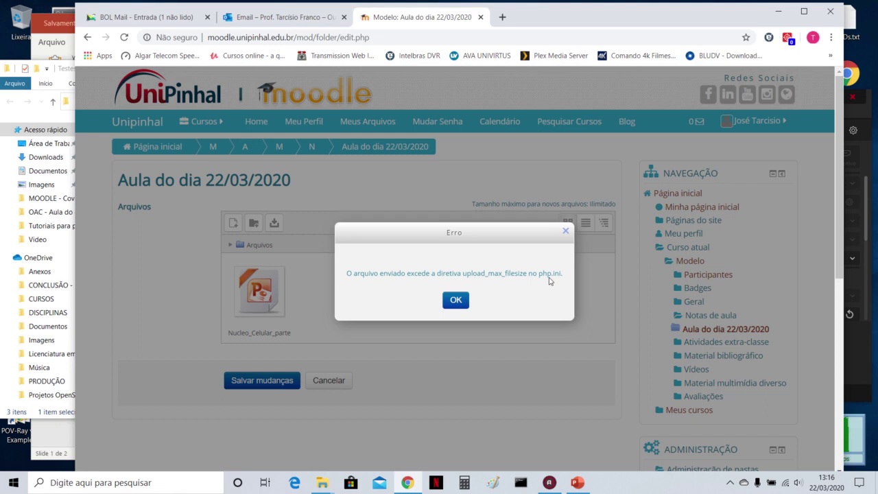
pyautogui.click(459, 299)
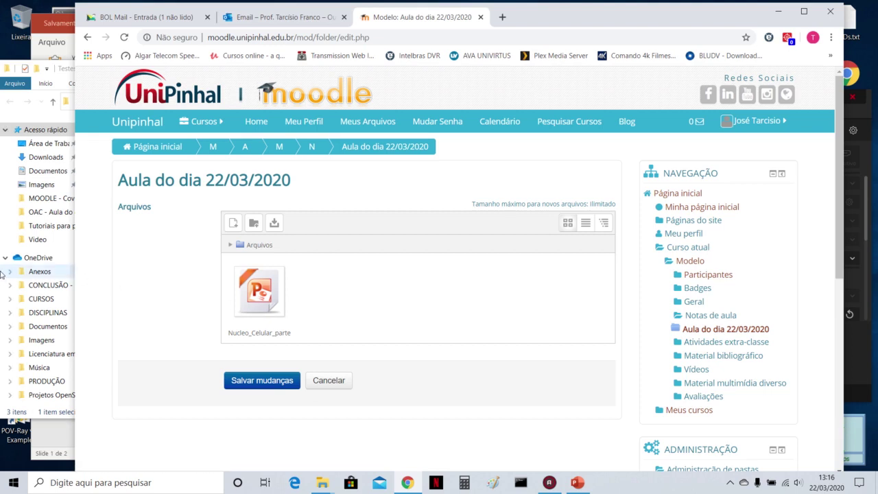
# - Upload Nucleo_Celular_parte_1.pptx from the local test folder to the Aula do dia 22/03/2020 file area
pyautogui.click(29, 117)
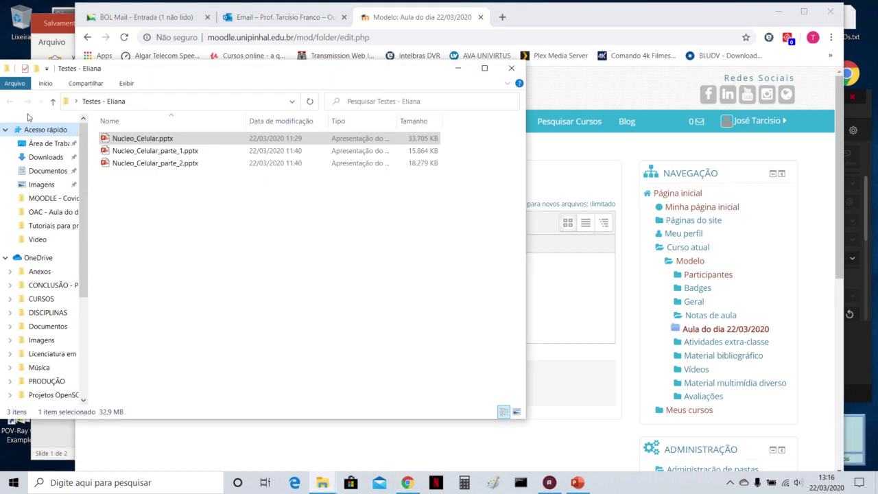
pyautogui.click(184, 142)
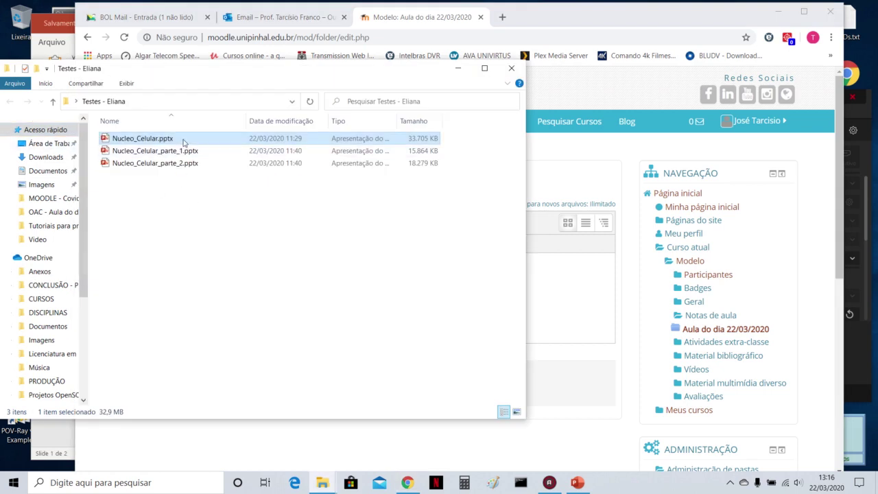
pyautogui.moveTo(183, 142)
pyautogui.mouseDown()
pyautogui.moveTo(206, 121)
pyautogui.moveTo(175, 141)
pyautogui.mouseUp()
pyautogui.click(162, 155)
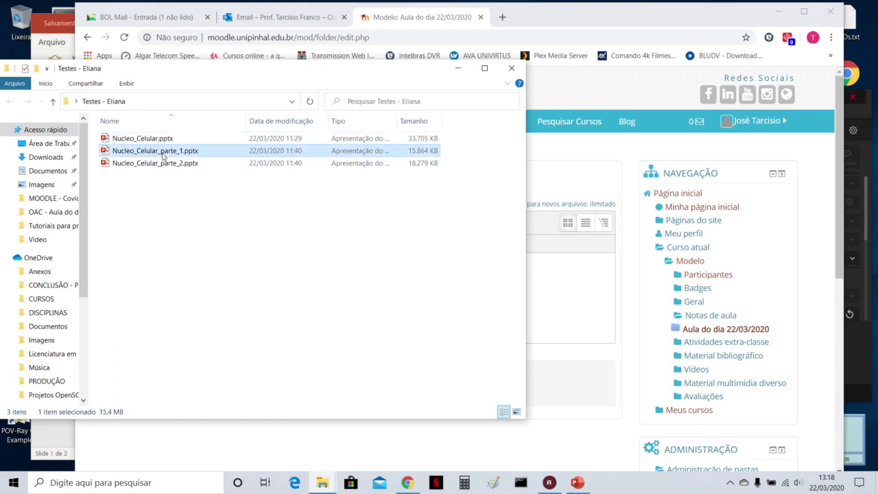
pyautogui.click(165, 167)
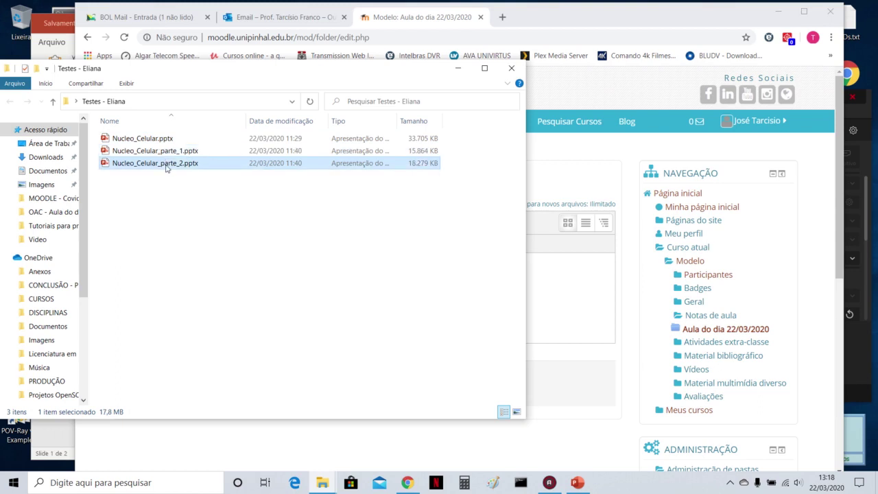
pyautogui.click(163, 153)
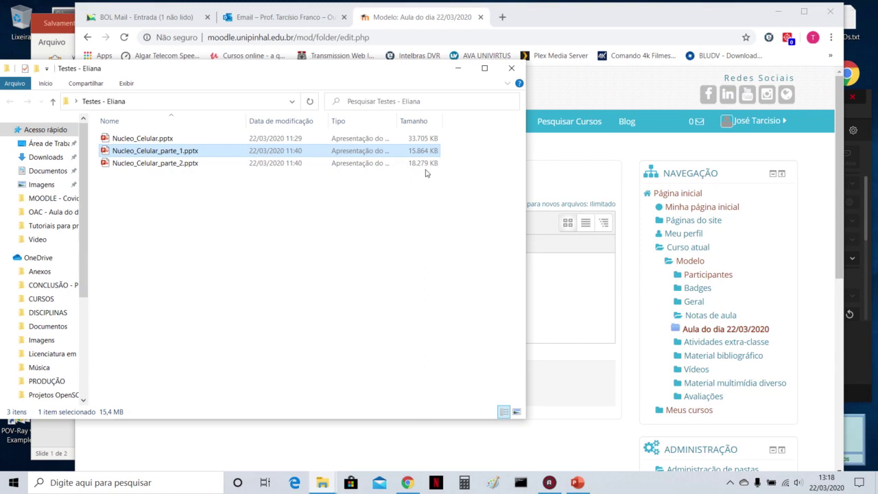
pyautogui.click(637, 251)
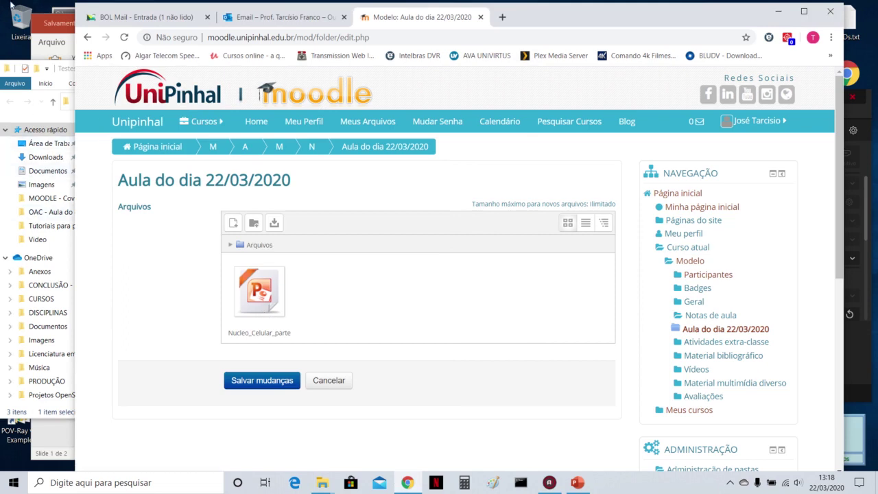
pyautogui.click(63, 68)
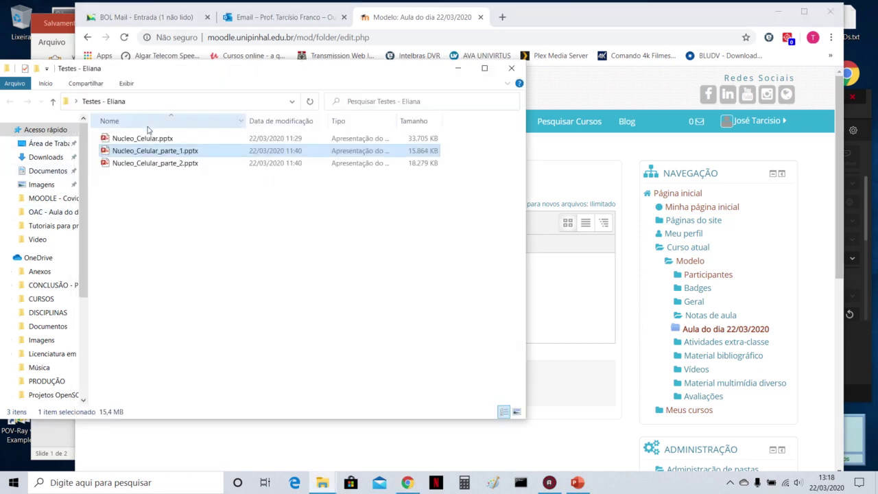
pyautogui.moveTo(153, 148); pyautogui.dragTo(559, 278)
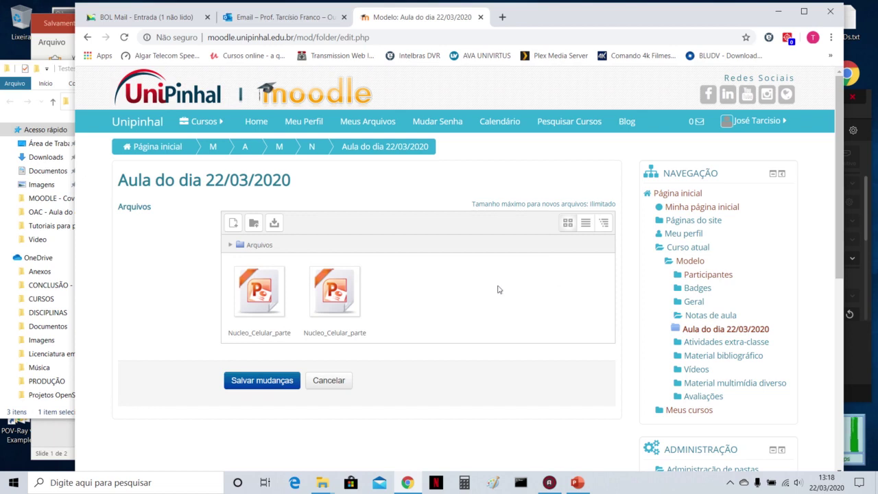
# - Save the lesson folder's file changes and return to the Modelo course page
pyautogui.click(282, 383)
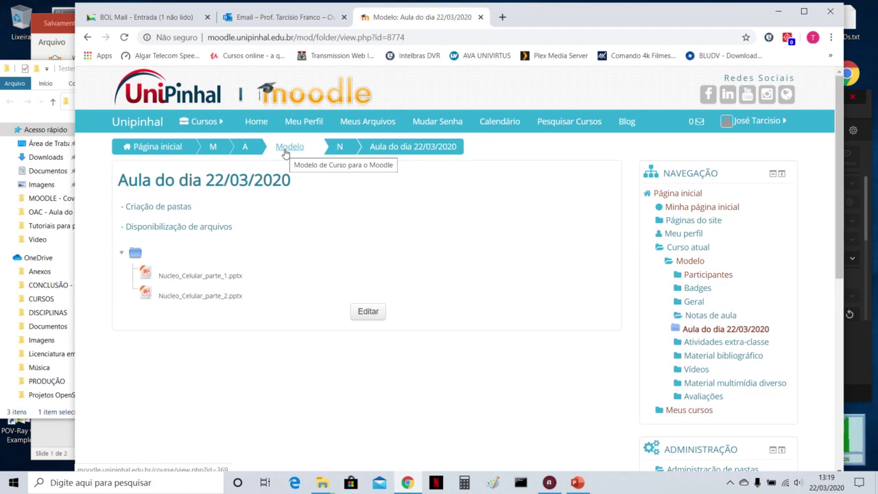
pyautogui.click(285, 152)
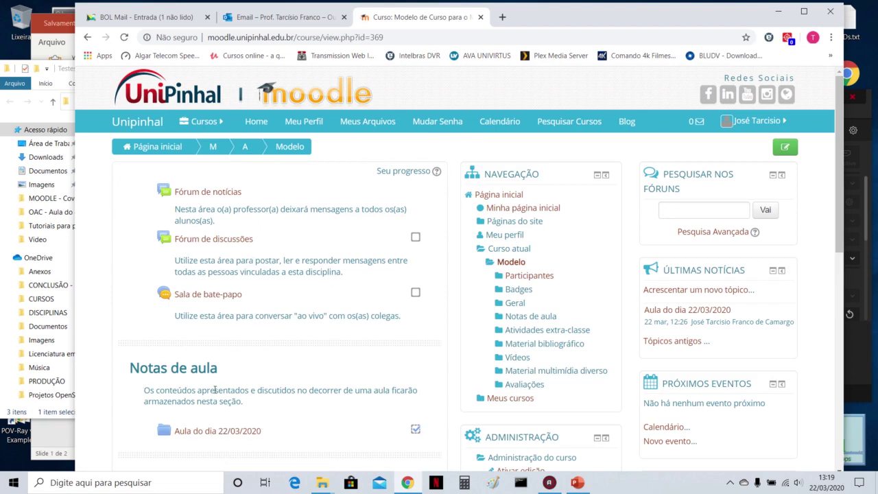
# - Switch to File Explorer and create a text document in the local test folder with a very long nonsense name beginning "jdkgjdkfj fddfjkhjg"
pyautogui.click(64, 71)
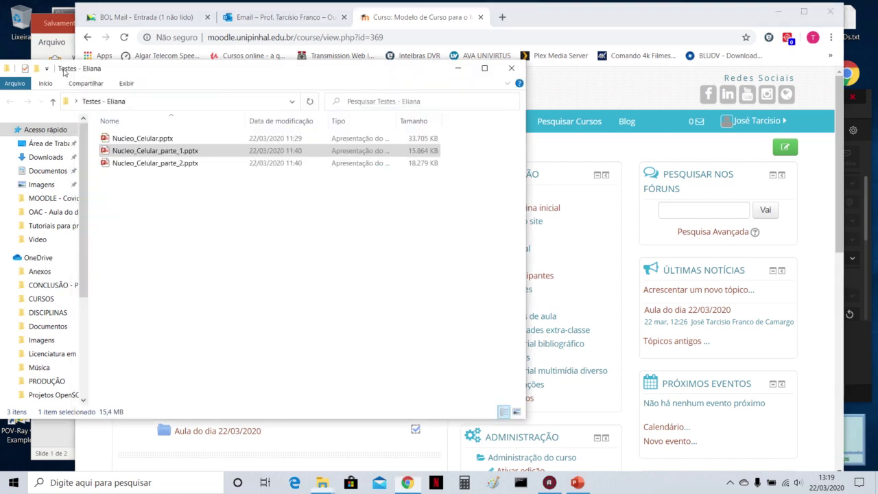
pyautogui.click(192, 251)
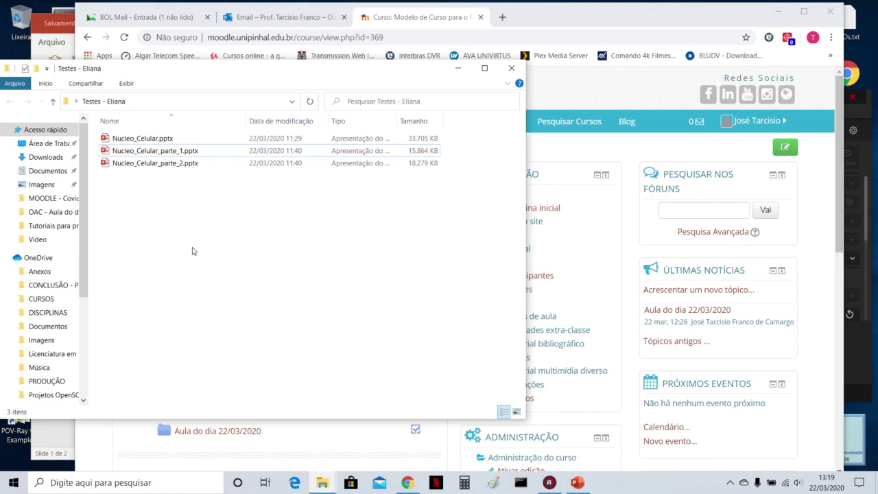
pyautogui.rightClick(163, 206)
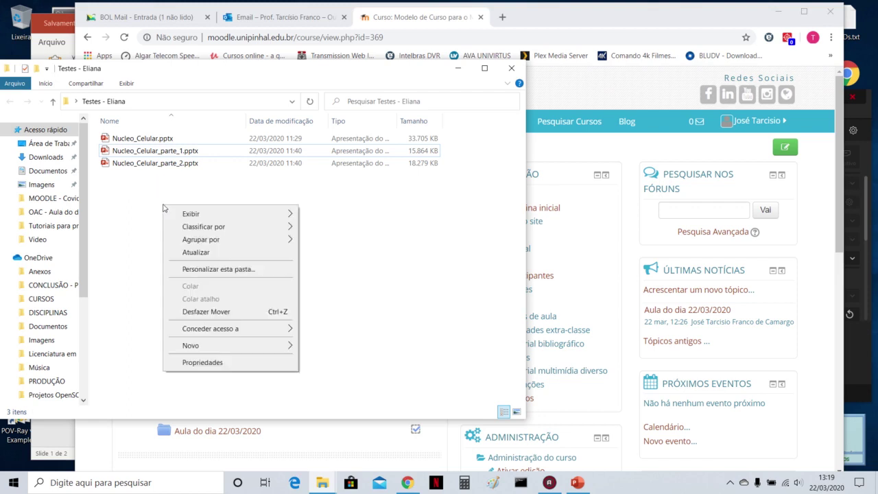
pyautogui.moveTo(227, 345)
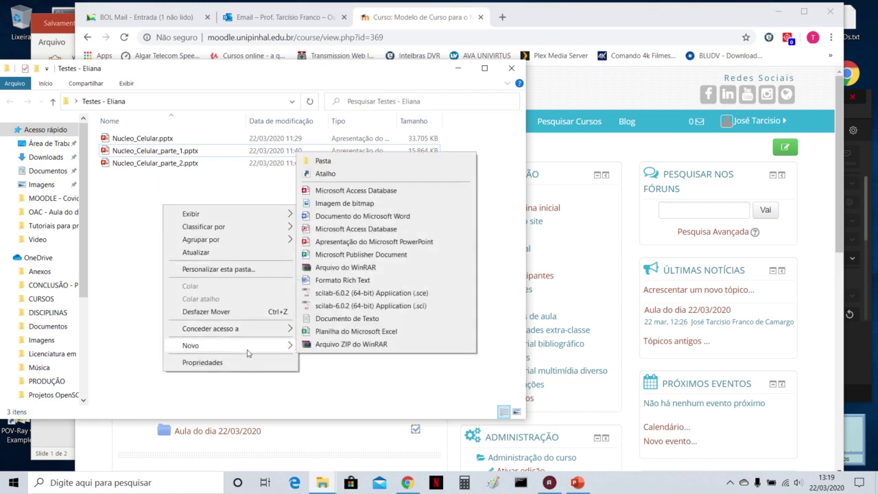
pyautogui.click(347, 319)
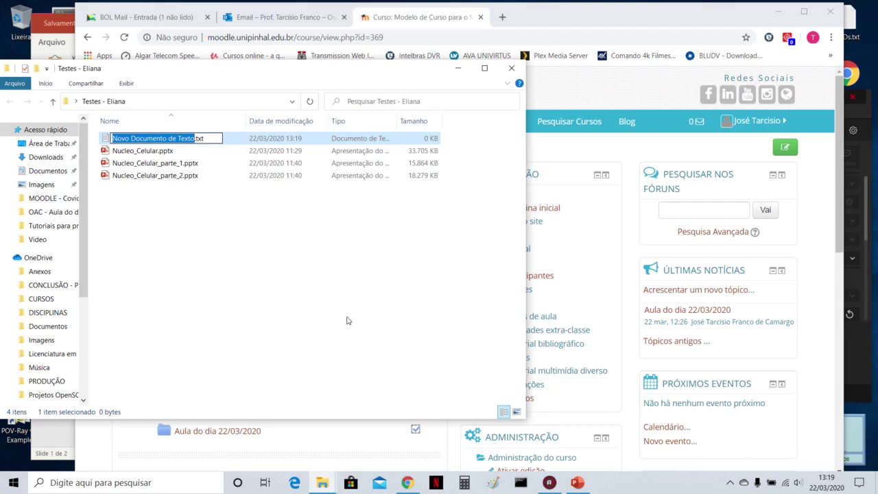
pyautogui.write('jdkgjdkfj fddfjkhjg f jgklfjgkjh')
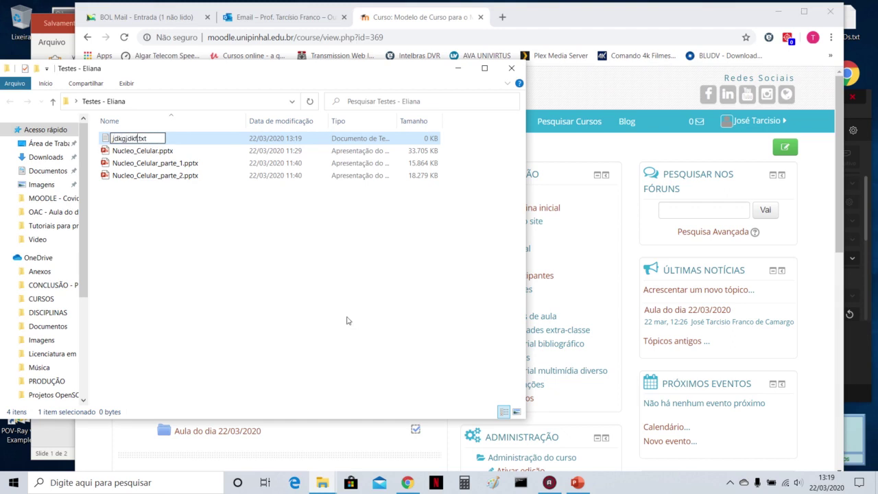
pyautogui.write('gffhjk ghjkhgfjkjfgkgjs gkjfh')
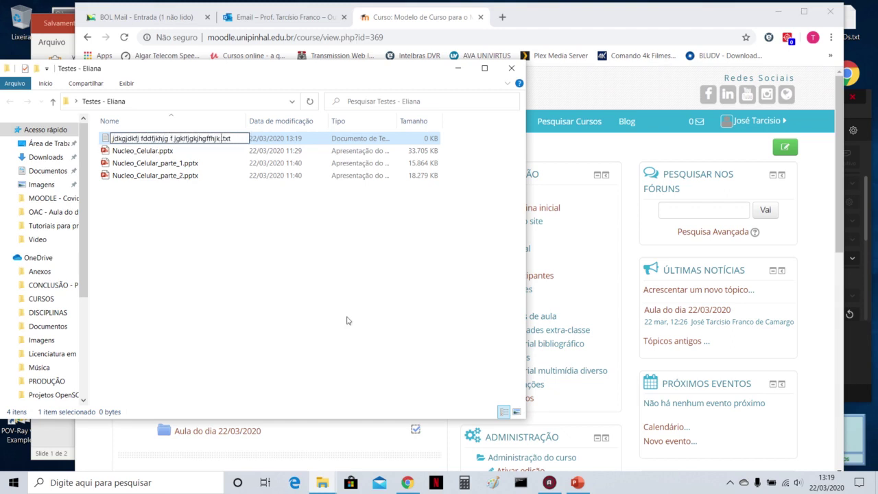
pyautogui.write('klgfkghfkjhg ghjgfkjhiyjuy')
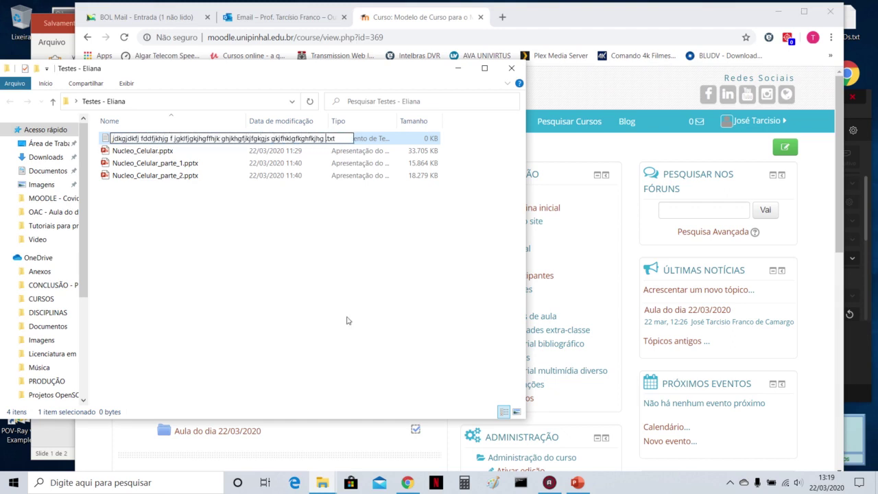
pyautogui.press('Return')
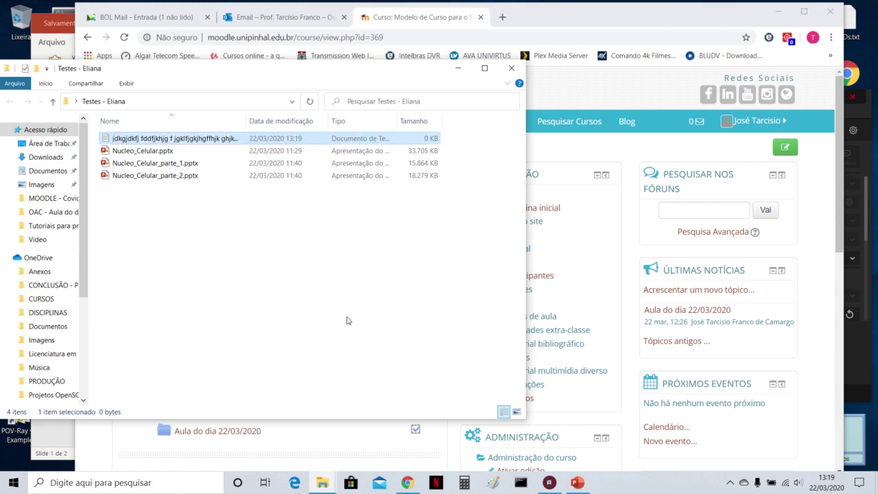
# - Rename the long-named text file as ção.txt in the local test folder
pyautogui.click(183, 140)
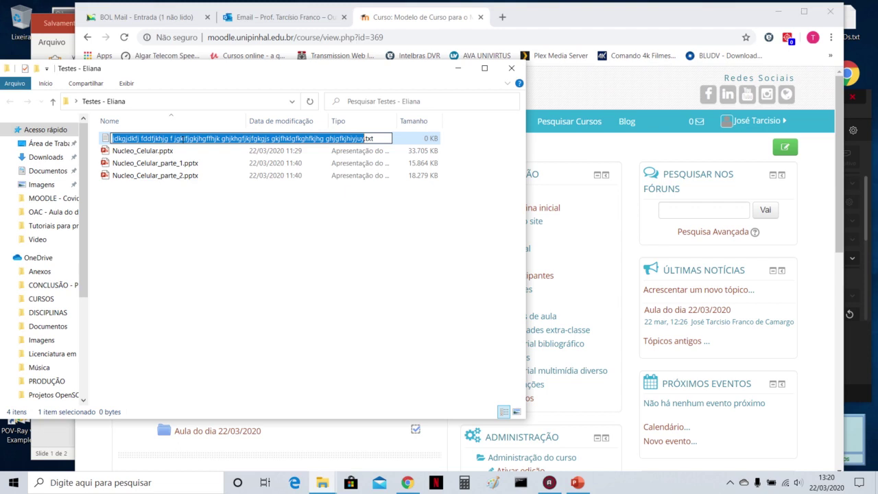
pyautogui.write('ção')
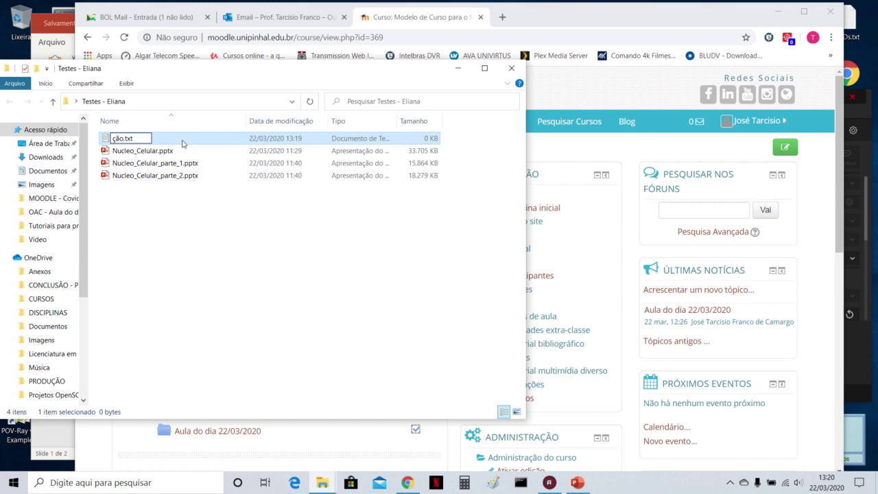
pyautogui.click(148, 214)
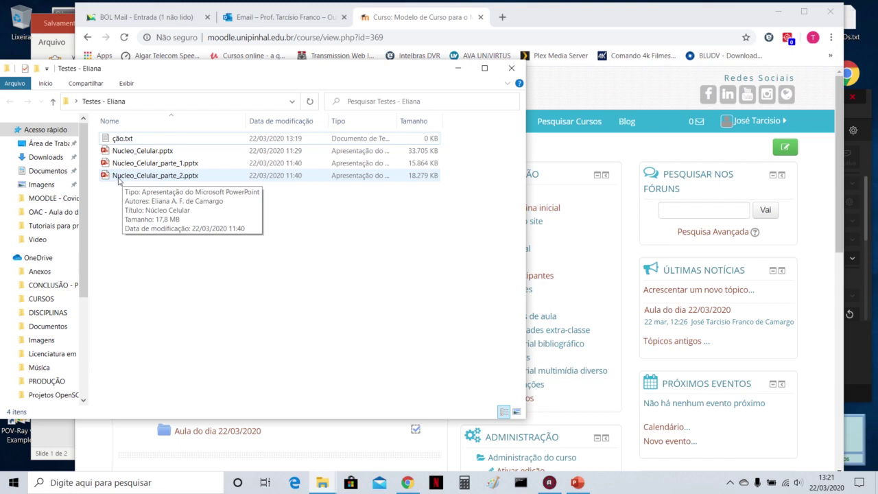
# - Add accented vowels before ção so the text file is named úéção.txt
pyautogui.click(114, 142)
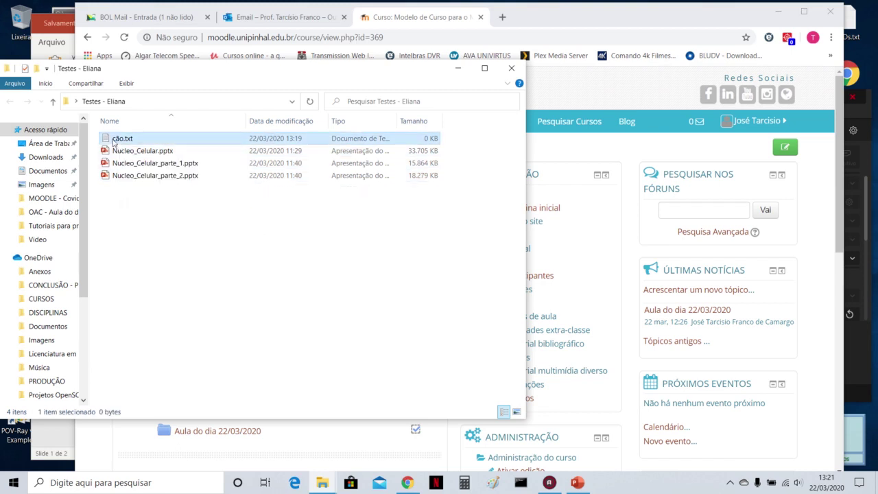
pyautogui.click(113, 140)
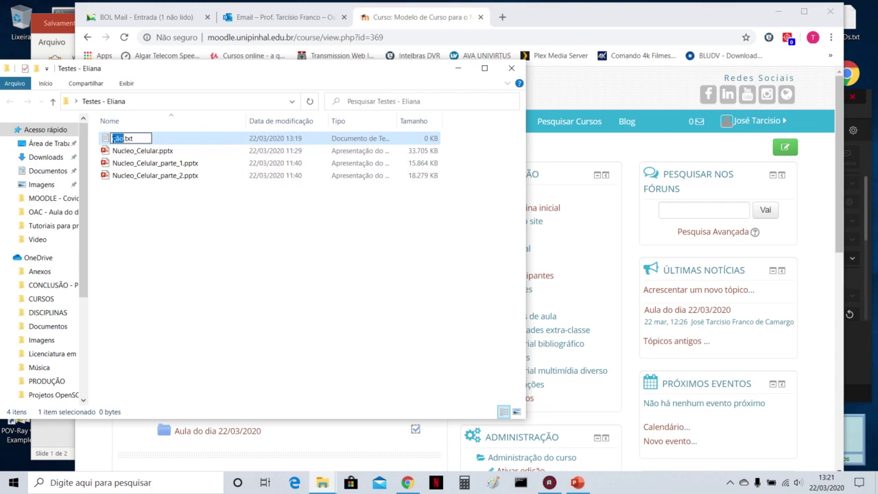
pyautogui.click(113, 139)
pyautogui.write('pe')
pyautogui.click(124, 211)
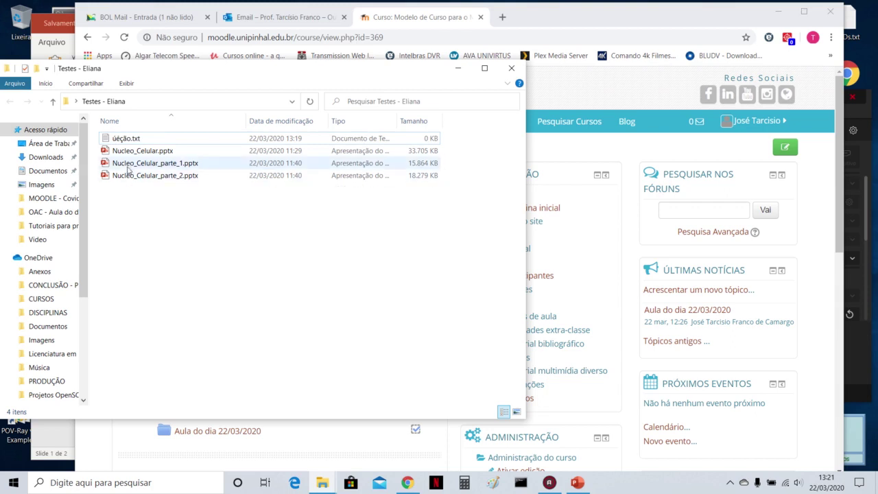
# - Rename the accented text file as nucleo_12_MN.txt, using only unaccented letters, digits and underscores
pyautogui.click(124, 140)
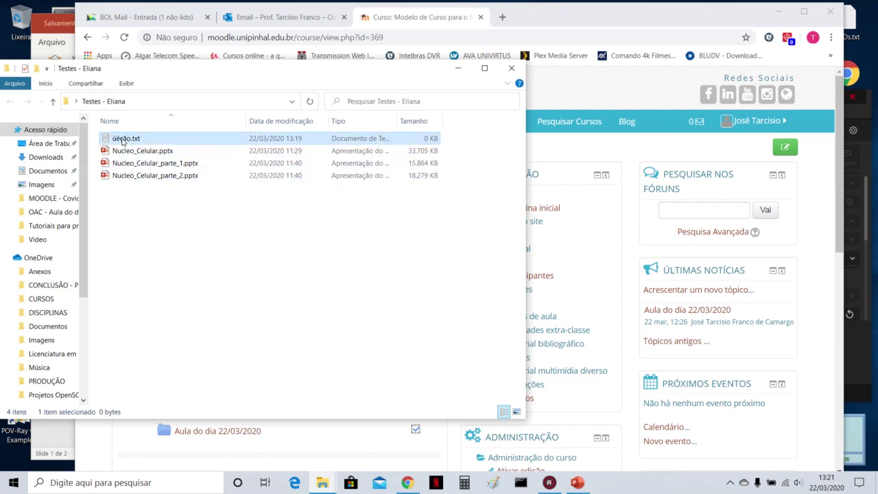
pyautogui.click(124, 141)
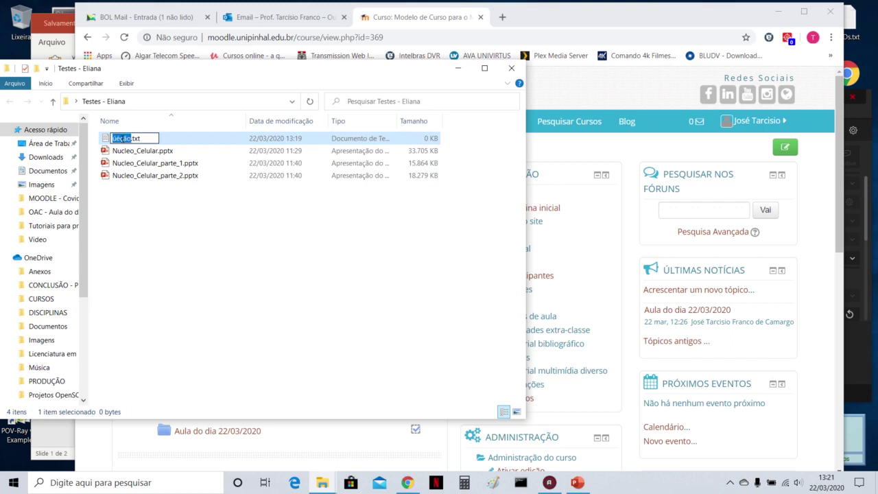
pyautogui.write('nuc')
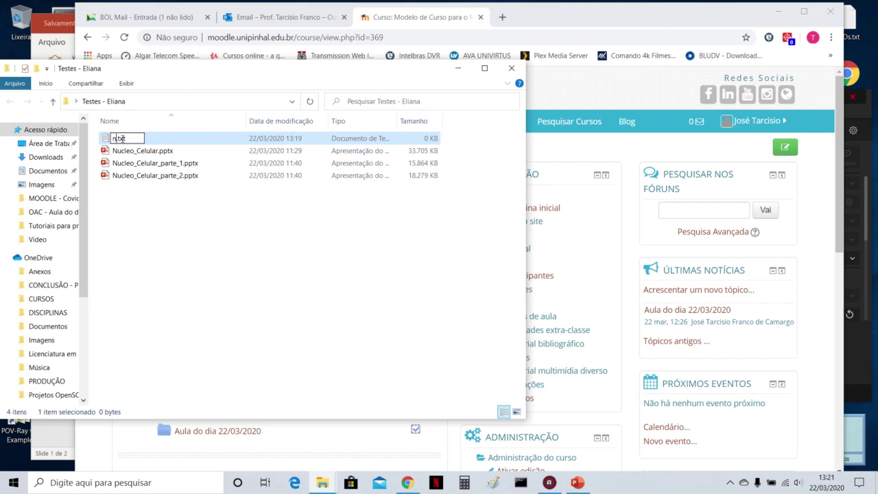
pyautogui.write('leo_')
pyautogui.write('12')
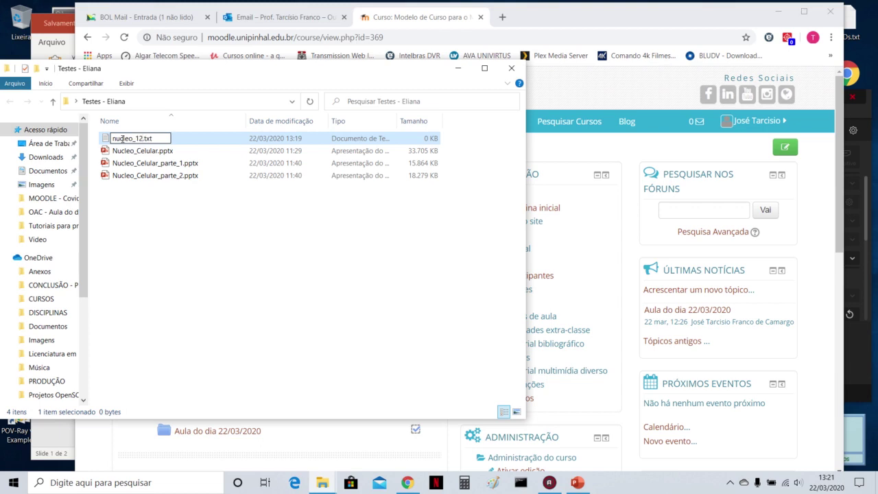
pyautogui.write('_MN')
pyautogui.press('Return')
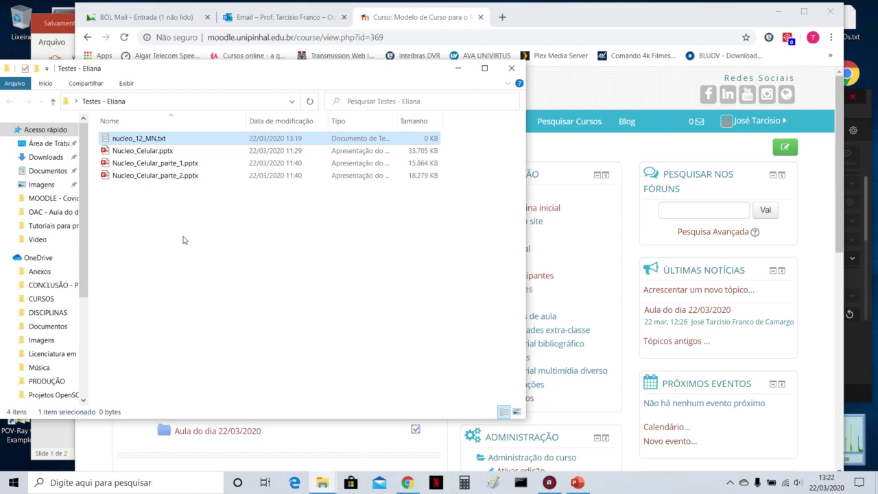
# - Permanently delete nucleo_12_MN.txt from the local test folder and switch back to the Moodle course page in Chrome
pyautogui.hotkey('shift', 'Delete')
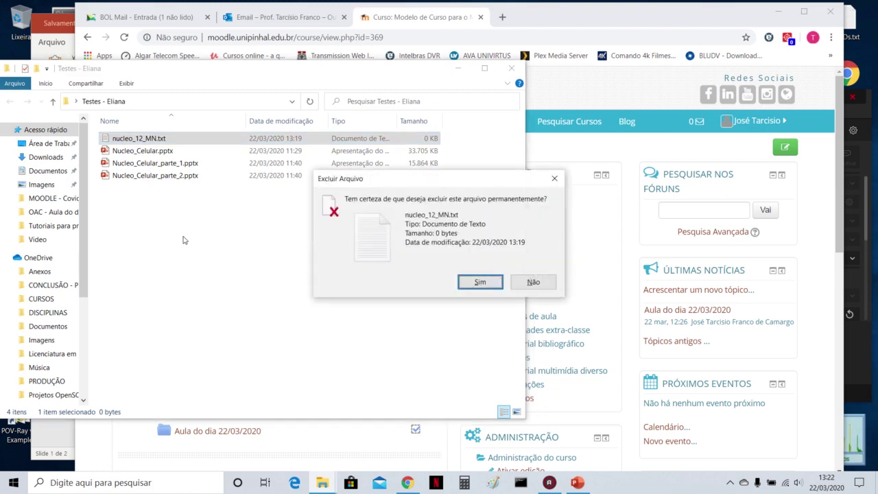
pyautogui.press('Return')
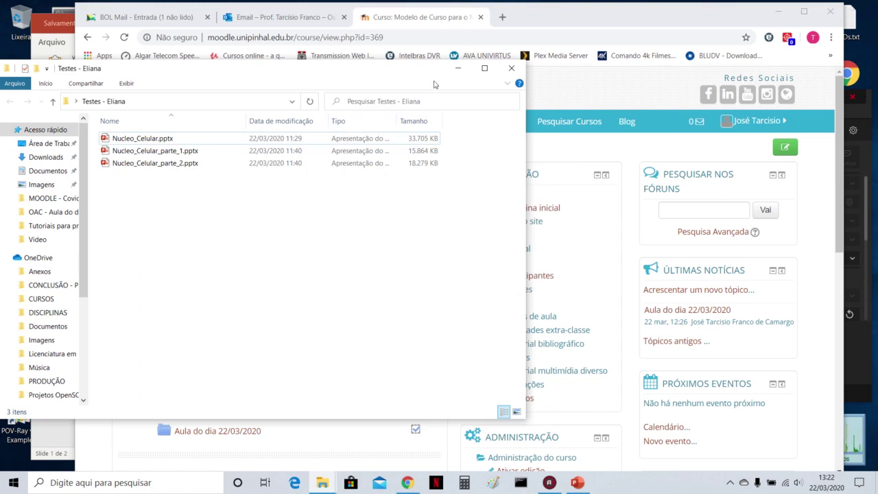
pyautogui.click(415, 20)
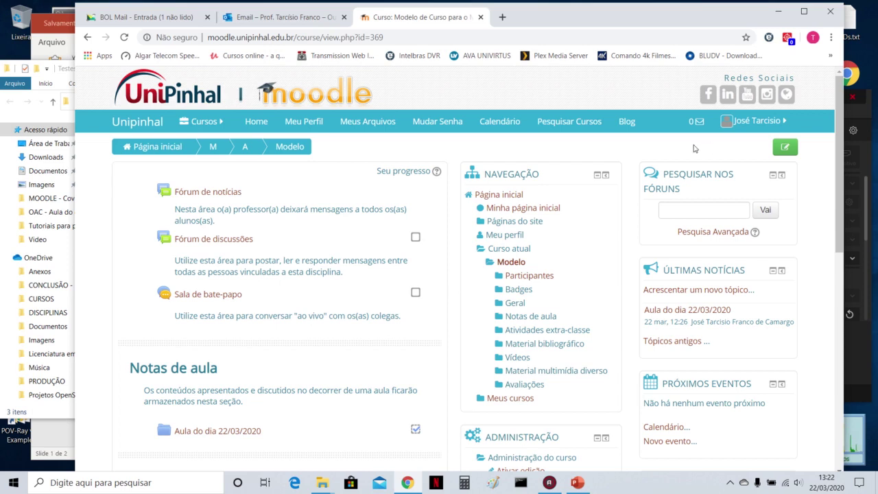
# - Turn on course editing and hide the Aula do dia 22/03/2020 folder in the Notas de aula section
pyautogui.click(786, 150)
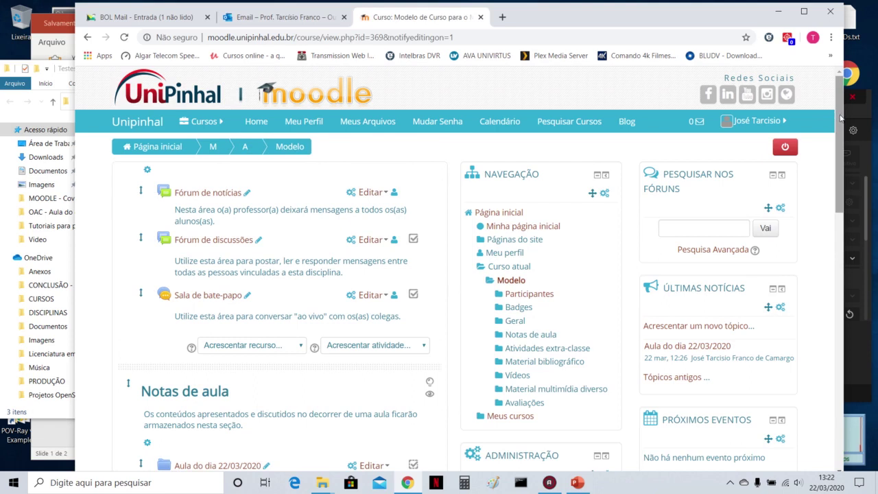
pyautogui.moveTo(840, 118); pyautogui.dragTo(840, 165)
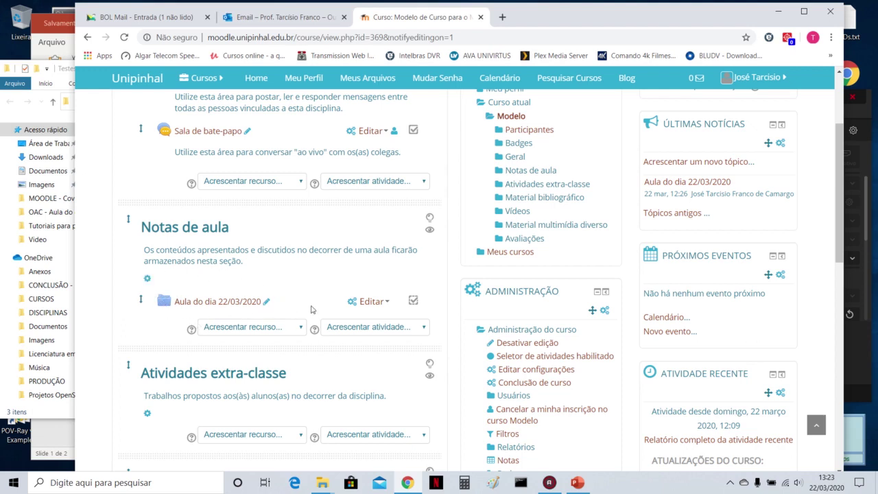
pyautogui.click(384, 310)
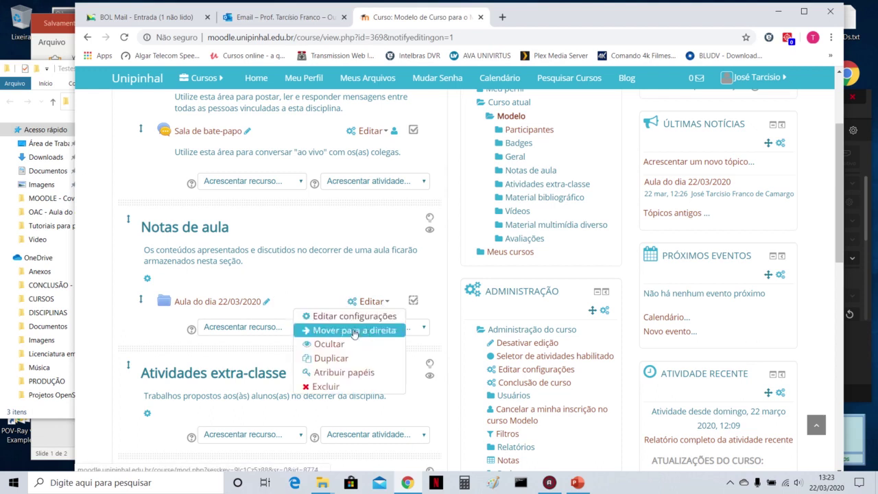
pyautogui.click(344, 344)
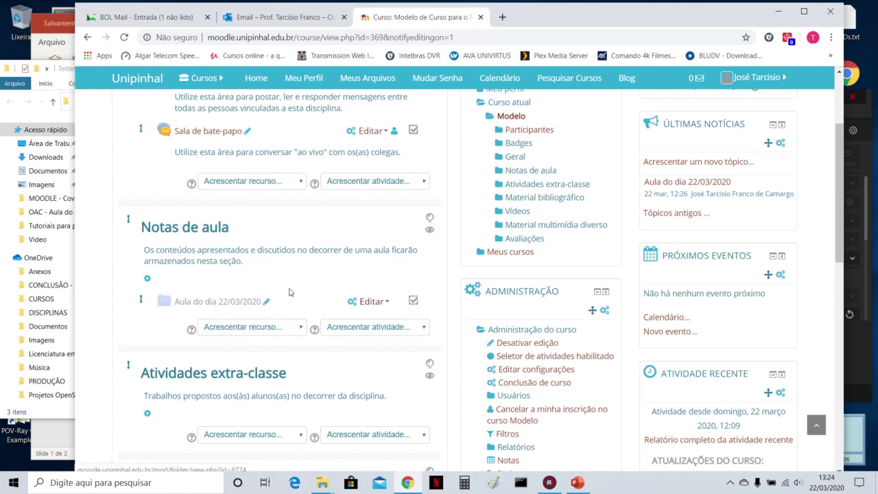
# - Turn off course editing and check how the hidden Aula do dia 22/03/2020 folder appears in Notas de aula
pyautogui.scroll(3, 839, 120)
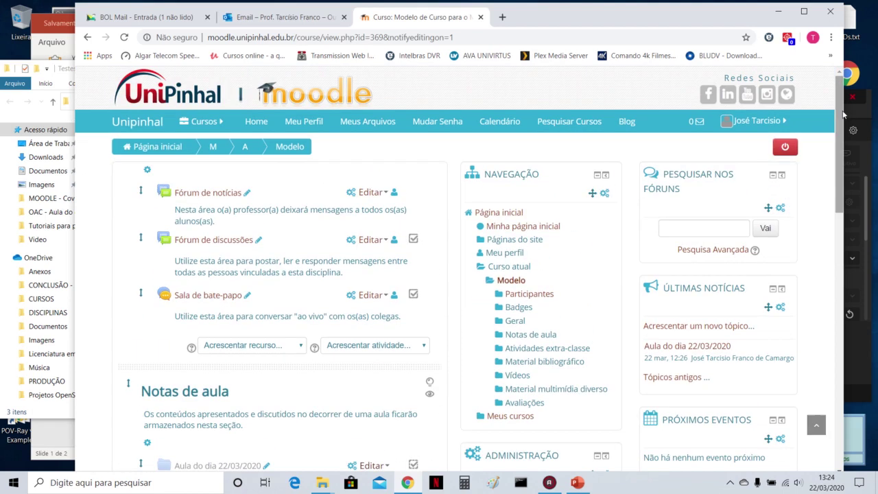
pyautogui.click(793, 147)
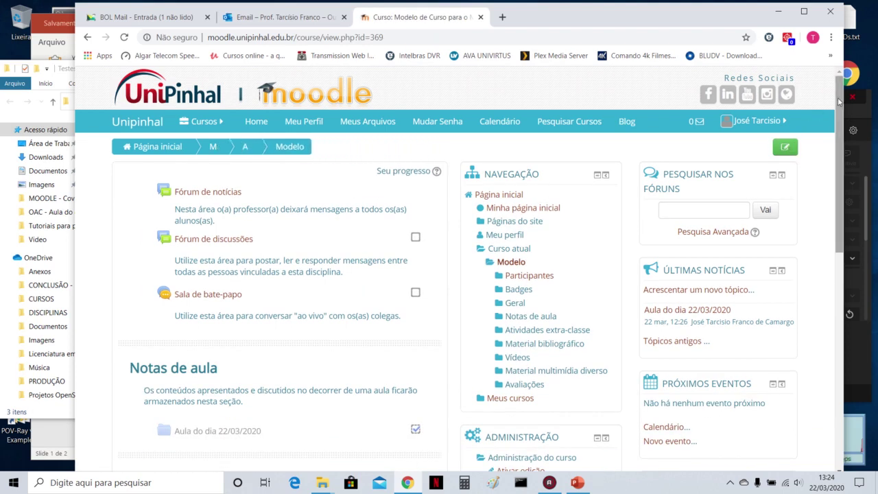
pyautogui.moveTo(837, 103); pyautogui.dragTo(836, 146)
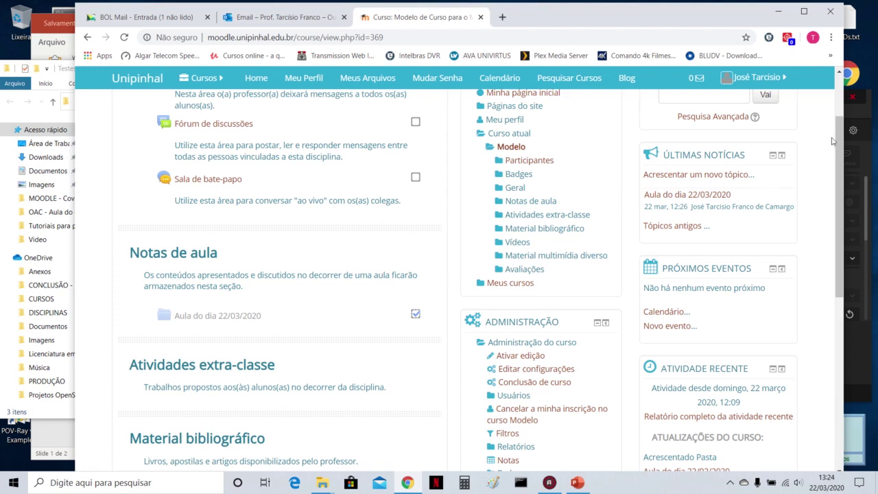
pyautogui.moveTo(837, 155); pyautogui.dragTo(837, 114)
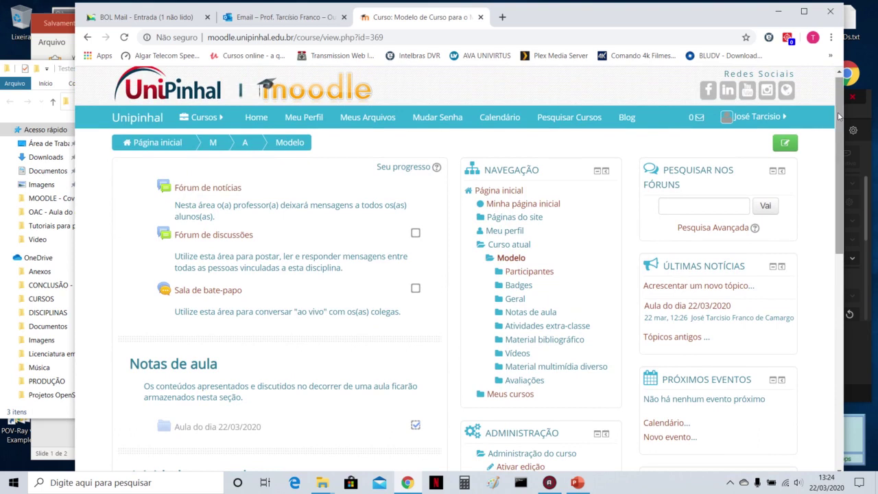
# - Turn course editing back on and make the Aula do dia 22/03/2020 folder visible again
pyautogui.click(786, 143)
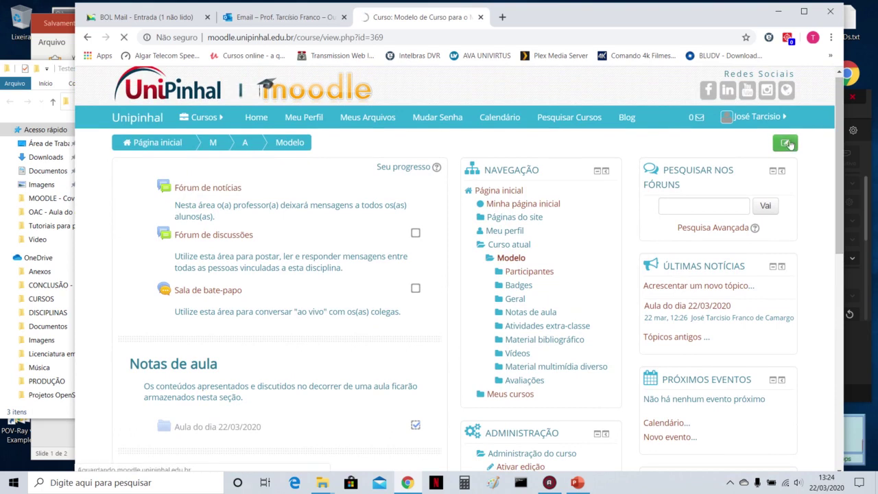
pyautogui.moveTo(840, 127); pyautogui.dragTo(840, 143)
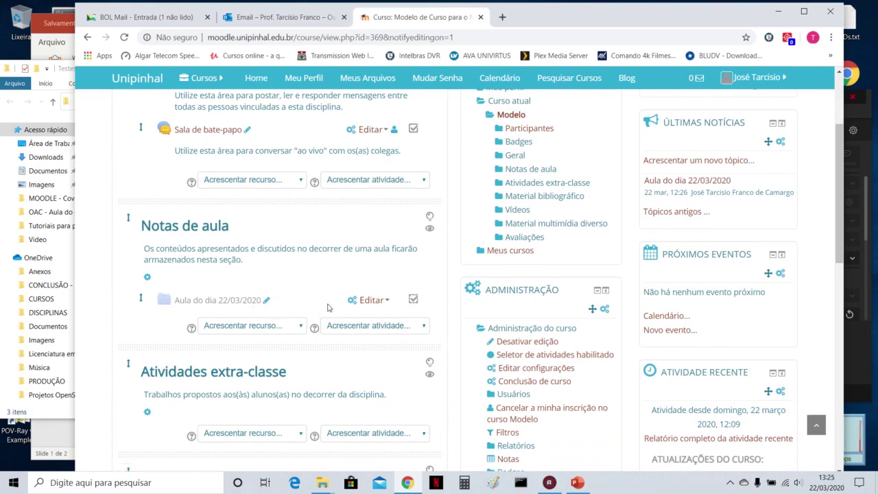
pyautogui.click(374, 302)
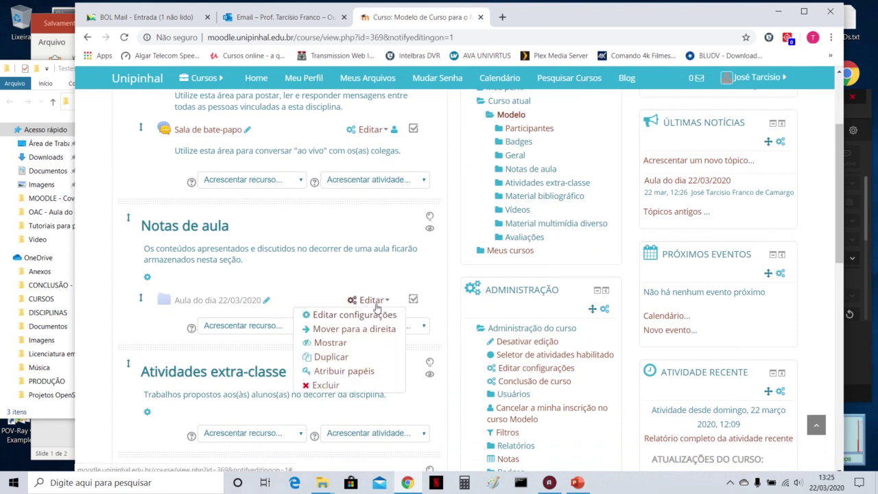
pyautogui.click(334, 349)
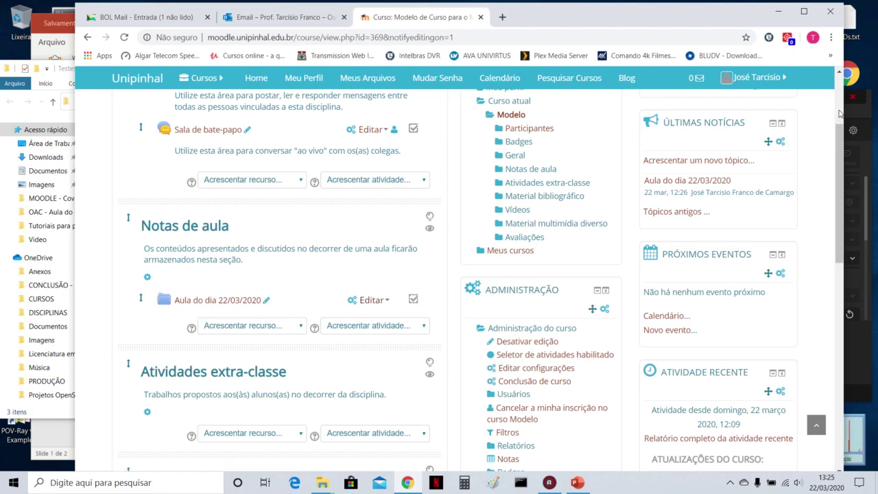
# - Turn off course editing and view the Aula do dia 22/03/2020 folder in the Notas de aula section
pyautogui.scroll(3, 818, 130)
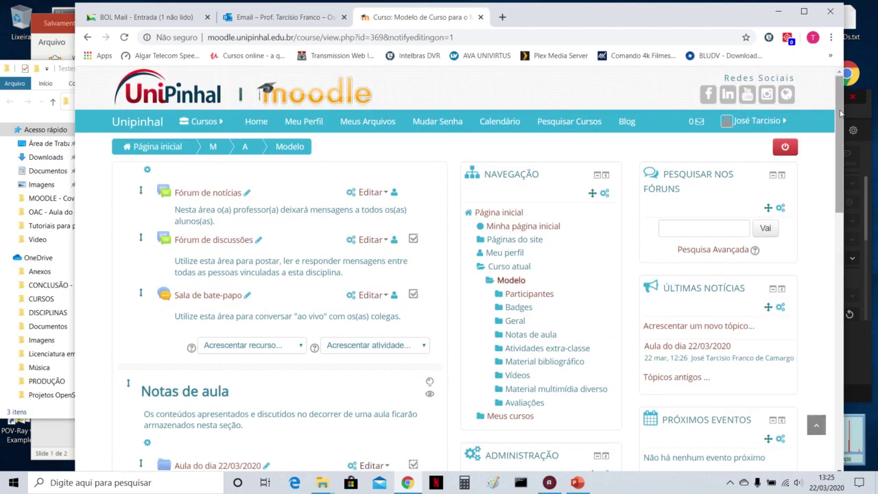
pyautogui.click(792, 150)
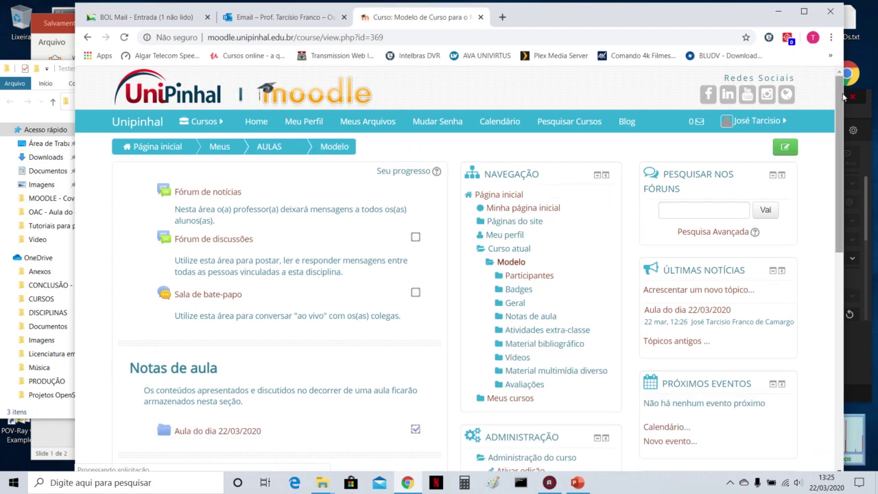
pyautogui.scroll(-3, 789, 157)
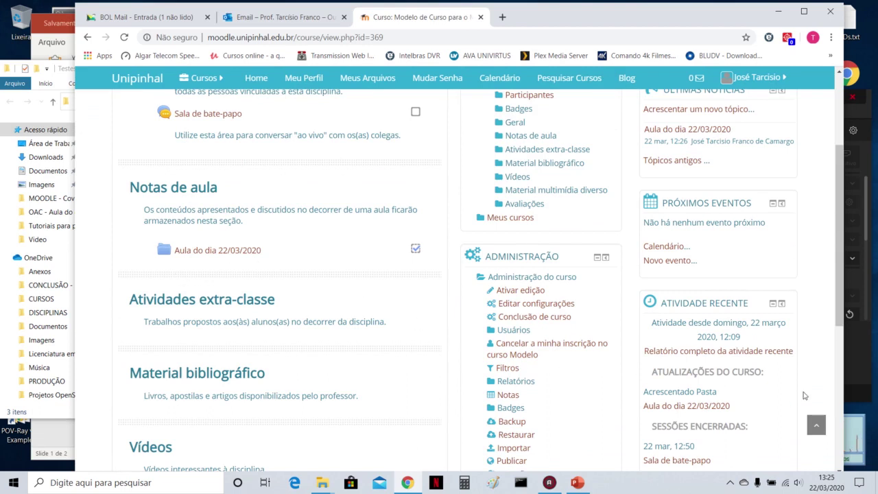
pyautogui.click(867, 381)
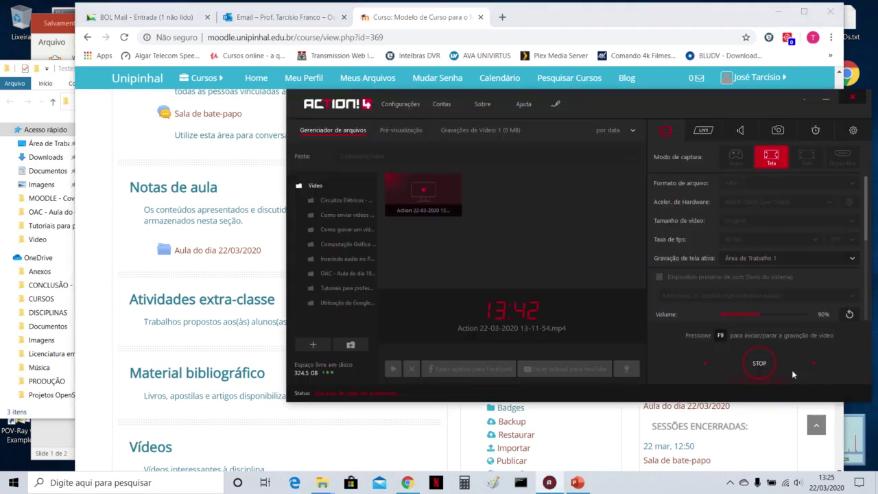